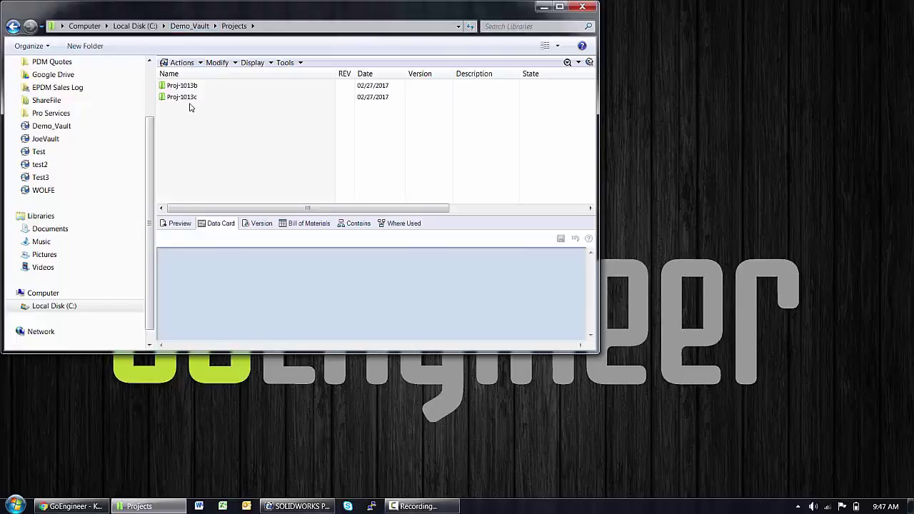
Open the CAD Files folder inside the Proj-1013c project folder.
left_click(191, 98)
double_click(196, 101)
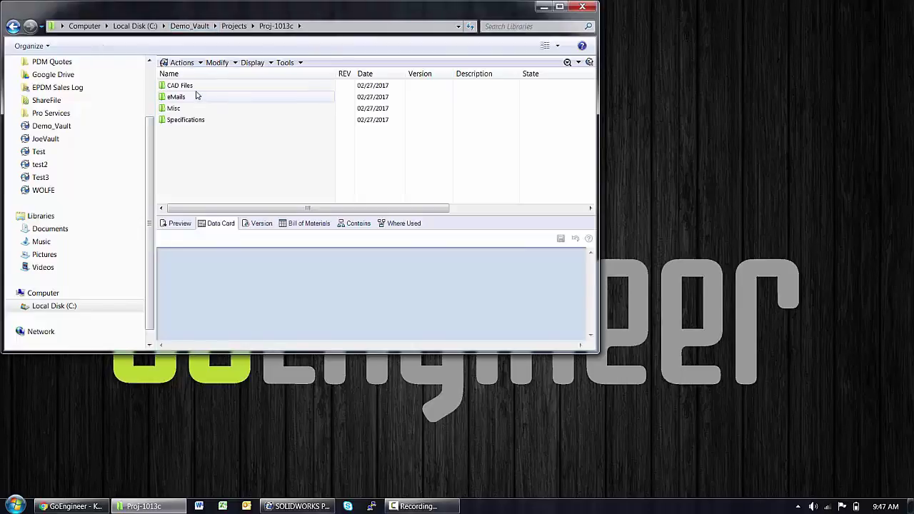
double_click(197, 86)
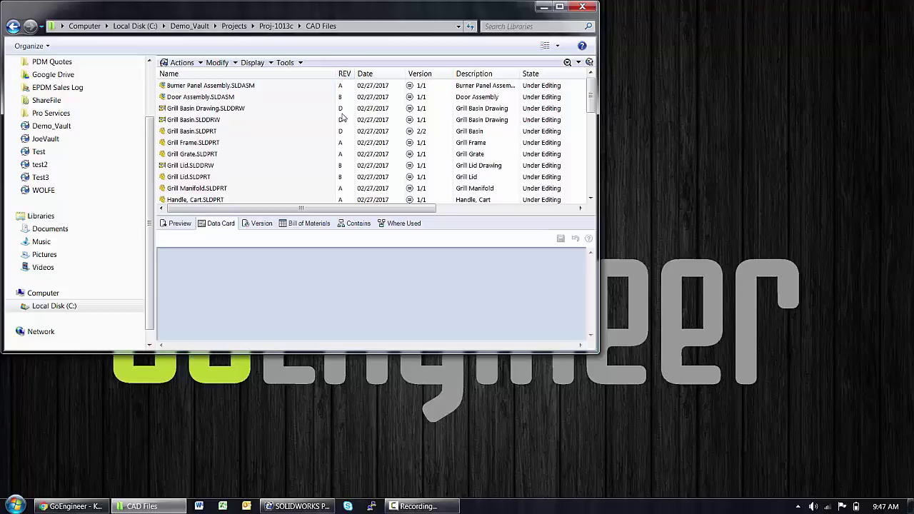
Review the version history of Grill Basin.SLDPRT and close it.
left_click(190, 155)
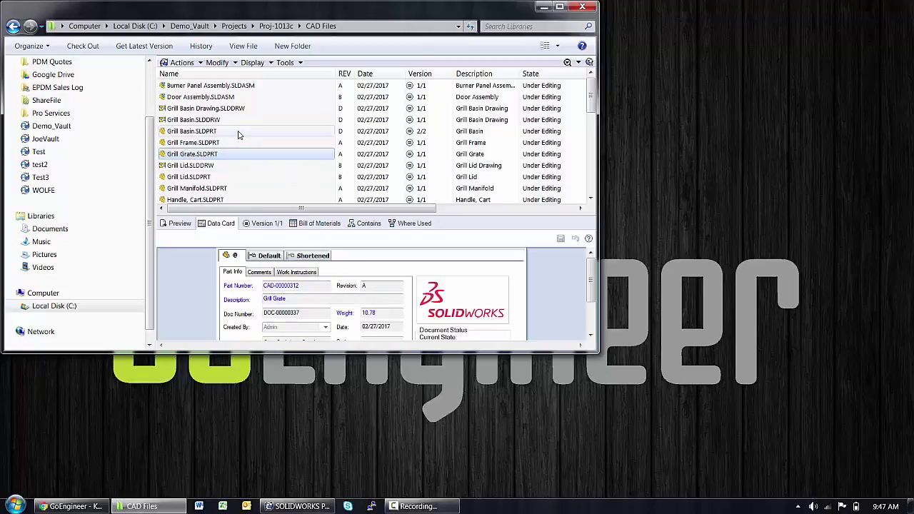
left_click(239, 133)
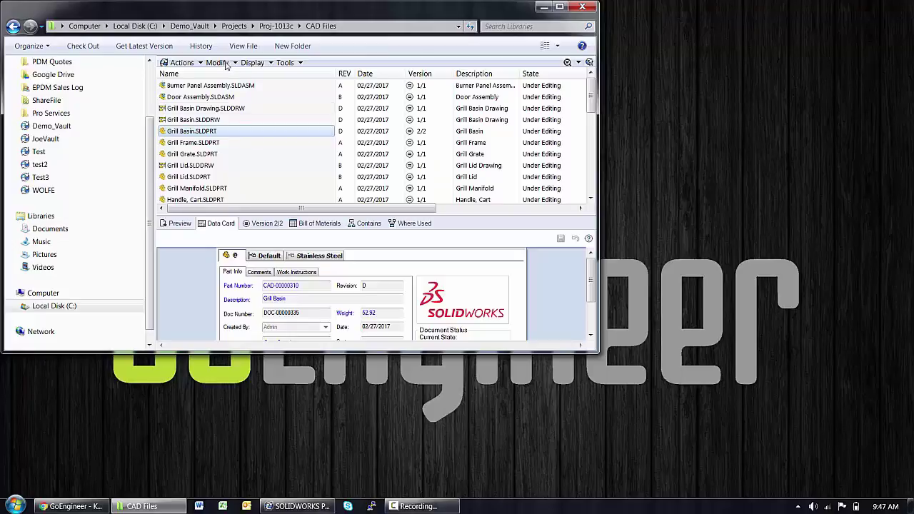
left_click(202, 46)
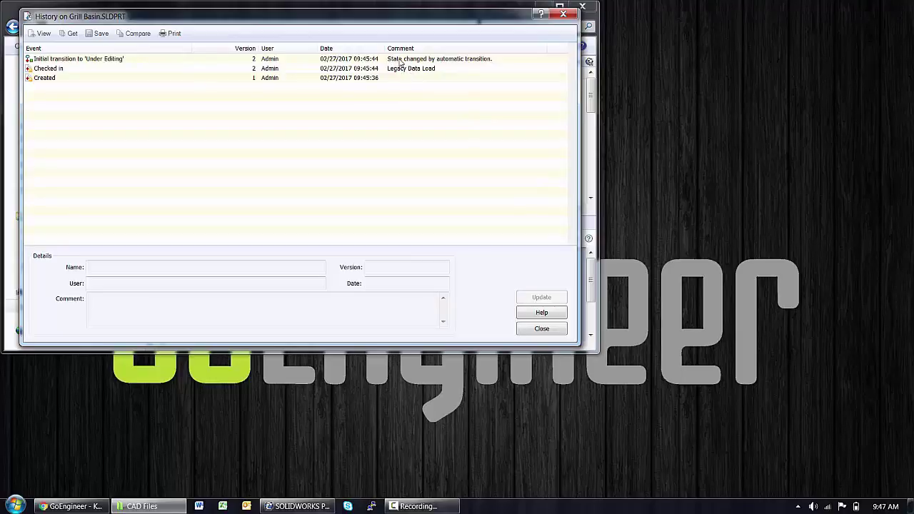
left_click(542, 330)
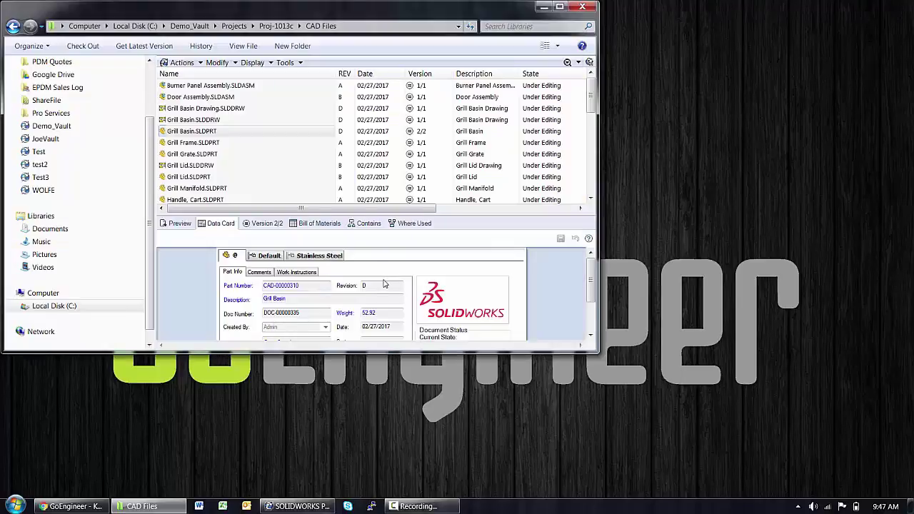
Preview Grill Basin.SLDDRW and examine the revision in its title block.
left_click(240, 123)
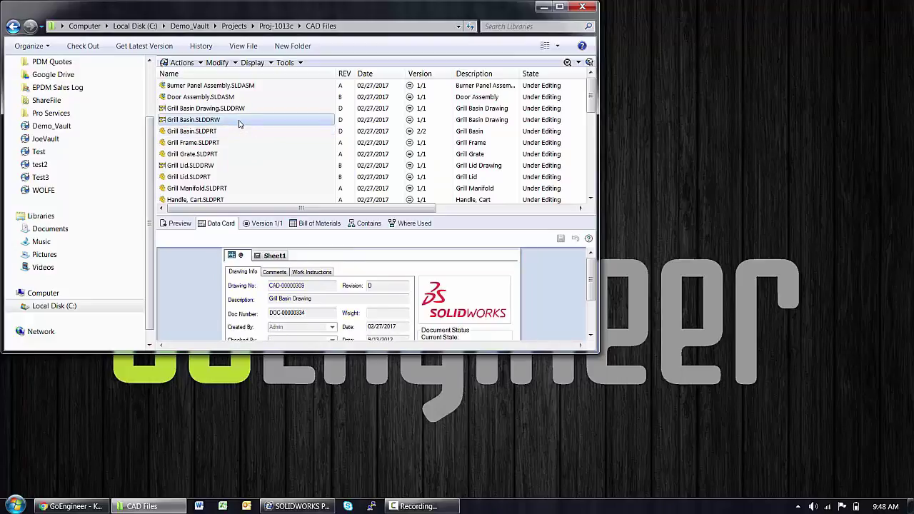
left_click(177, 224)
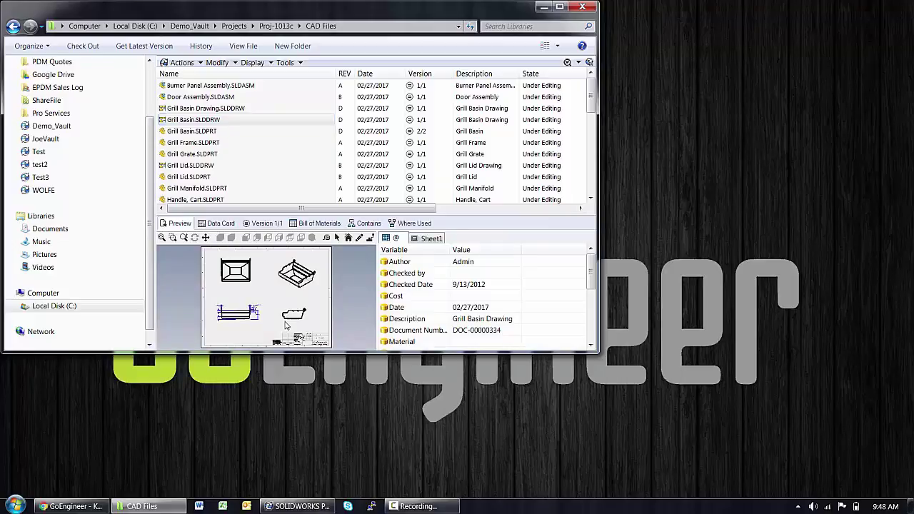
scroll(289, 322, "up", 3)
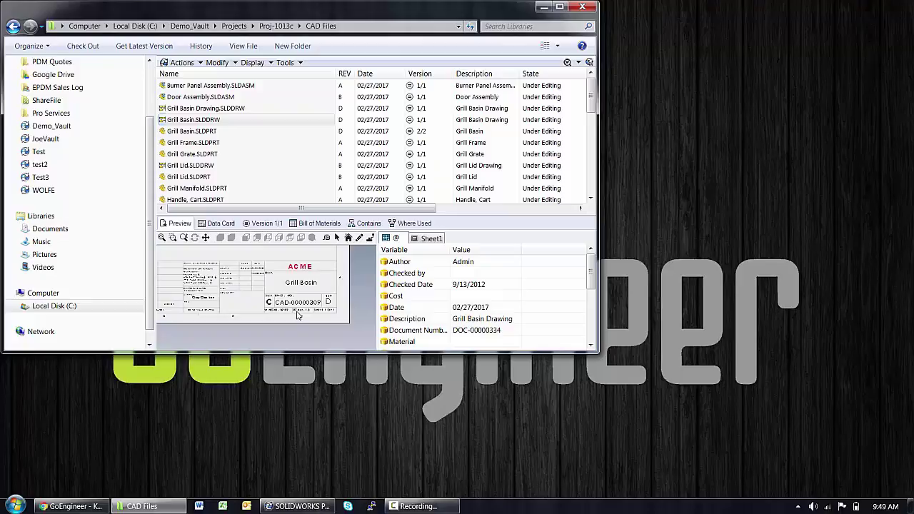
Switch to SOLIDWORKS PDM Administration and examine the revision number settings of the Under Editing workflow state.
left_click(218, 63)
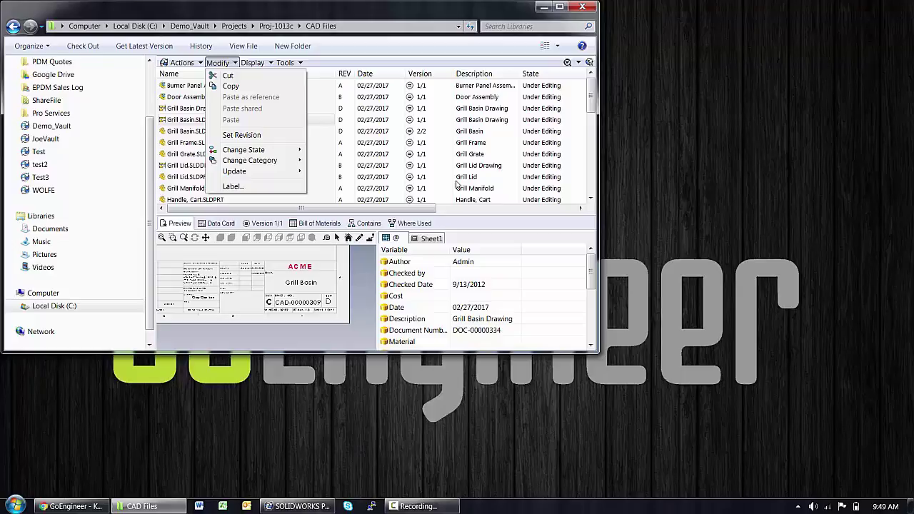
left_click(296, 506)
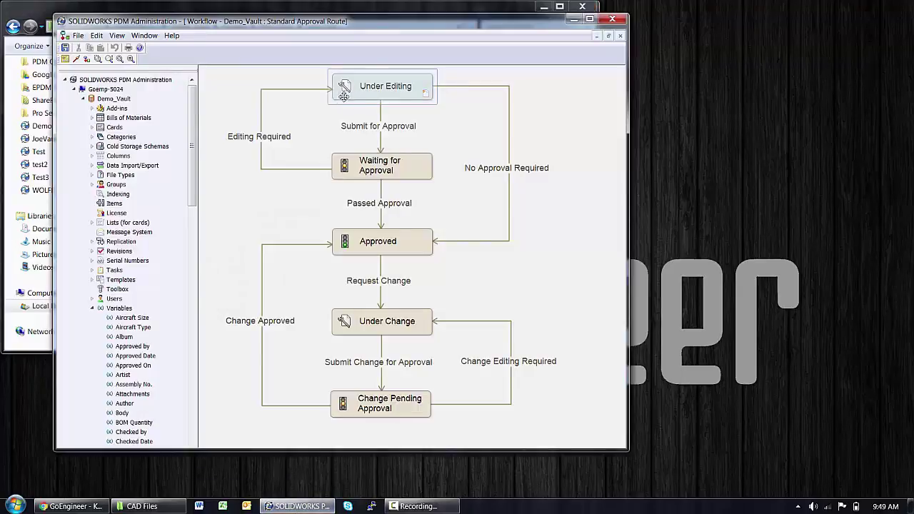
double_click(362, 91)
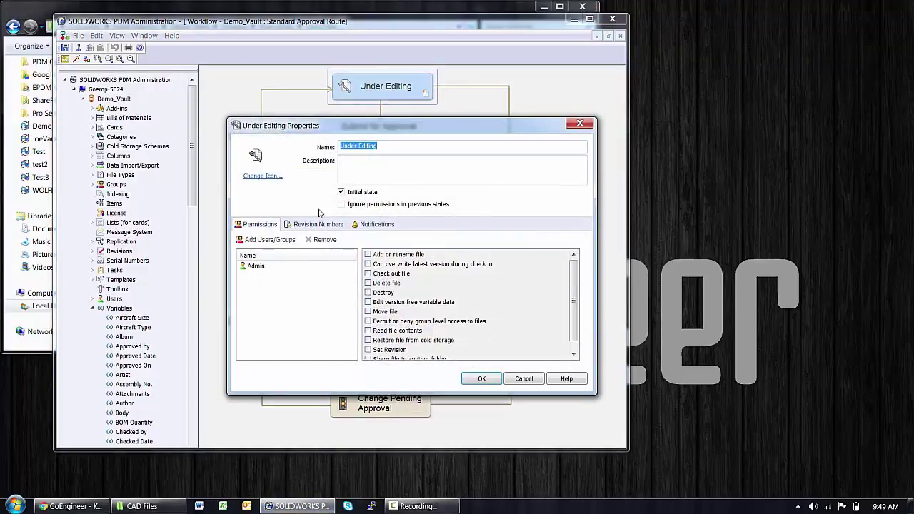
left_click(320, 226)
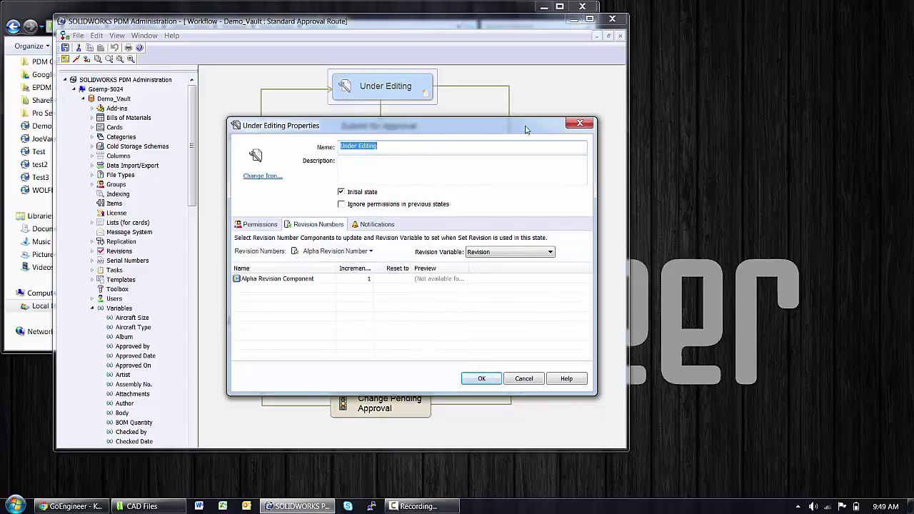
left_click_drag(426, 130, 589, 125)
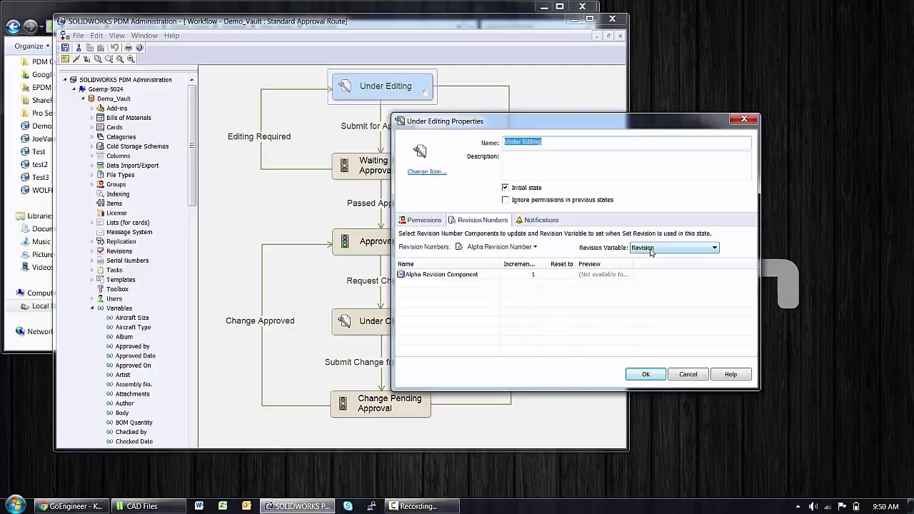
Return to the vault's Projects folder and start Set Revision on the whole Proj-1013c folder.
left_click(367, 12)
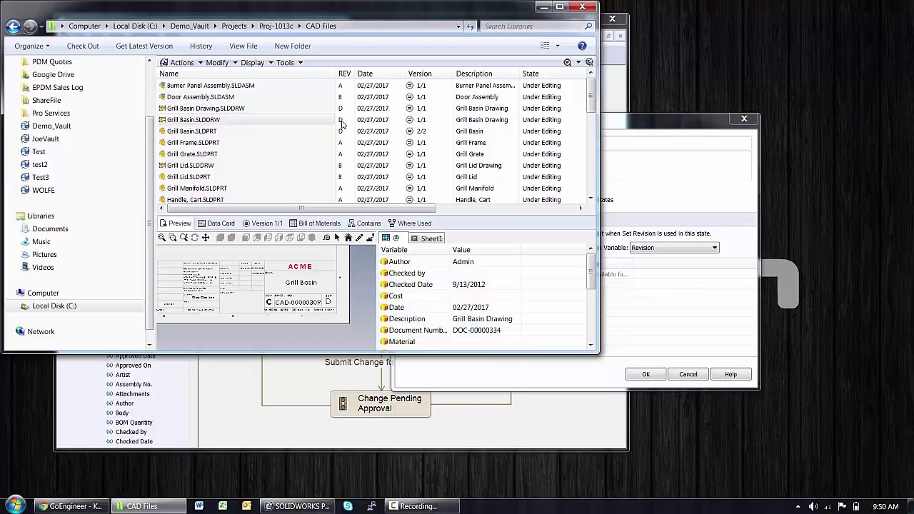
left_click(219, 63)
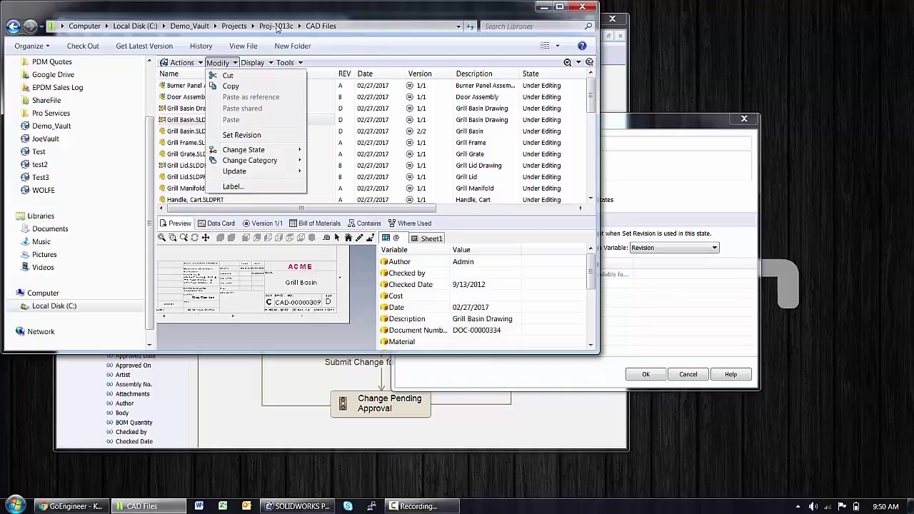
left_click(235, 26)
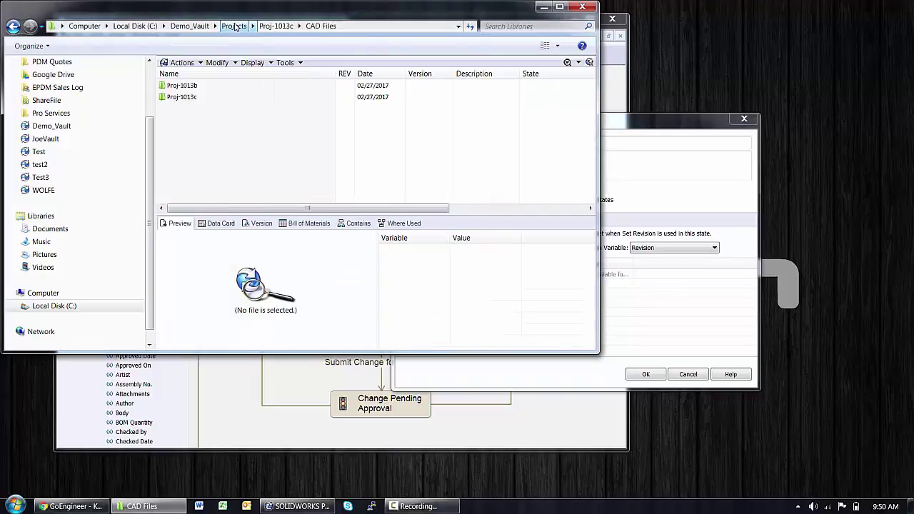
left_click(192, 97)
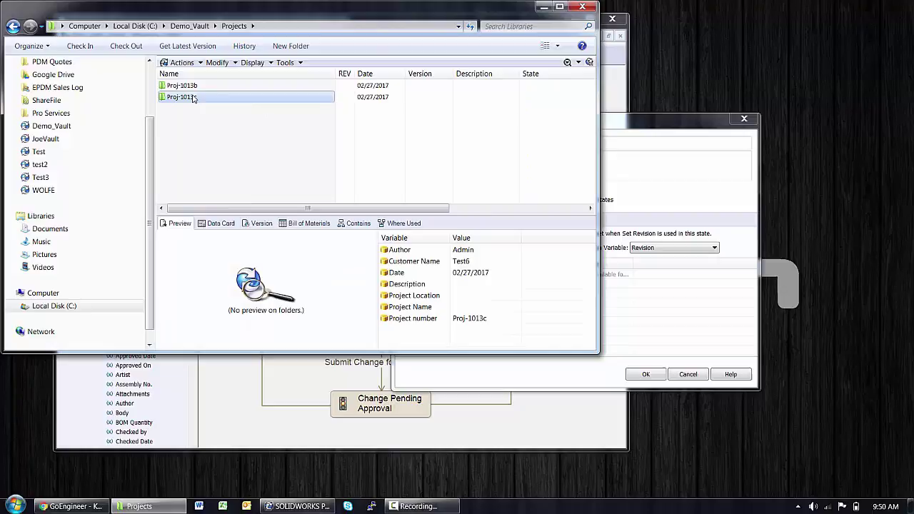
left_click(222, 64)
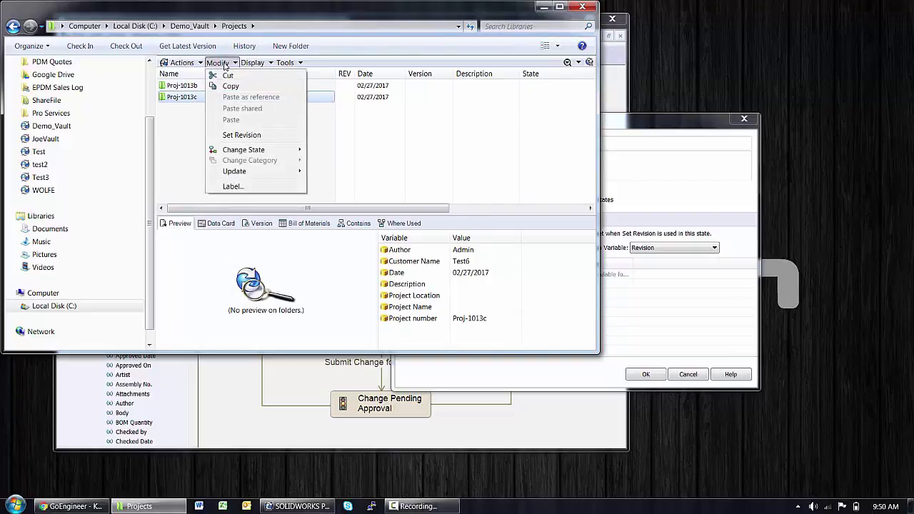
left_click(239, 135)
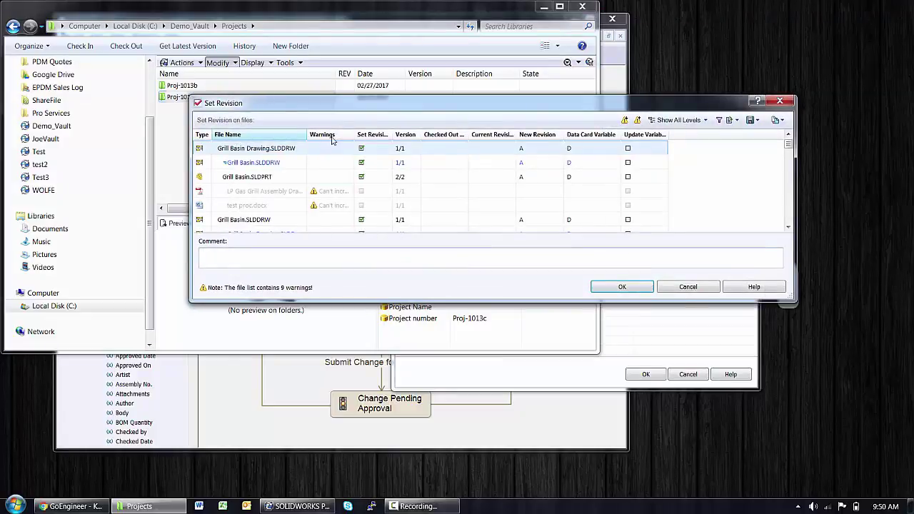
Look through the selectable new revision values for Grill Basin Drawing.SLDDRW.
left_click(558, 151)
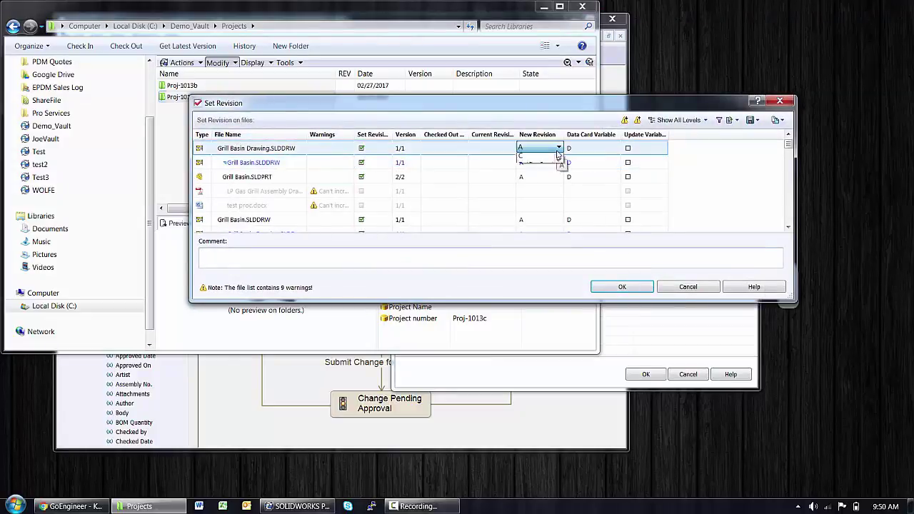
left_click(557, 148)
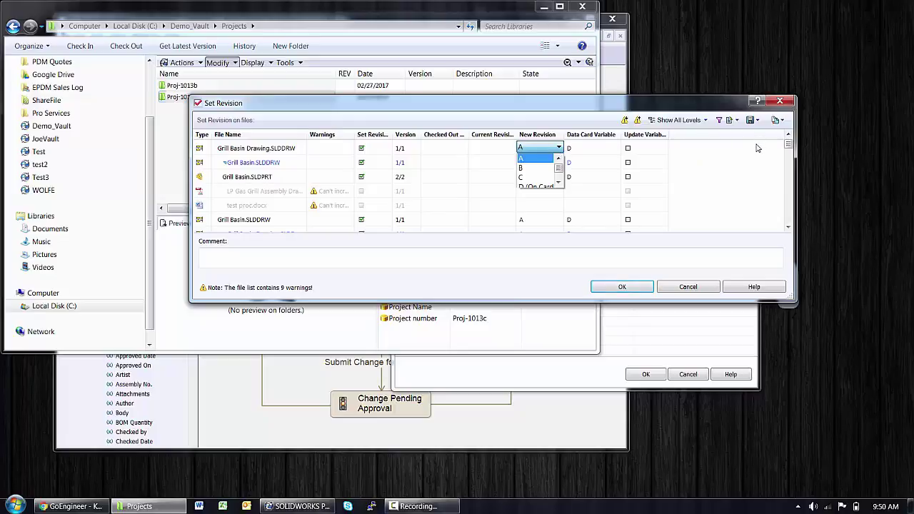
left_click(719, 165)
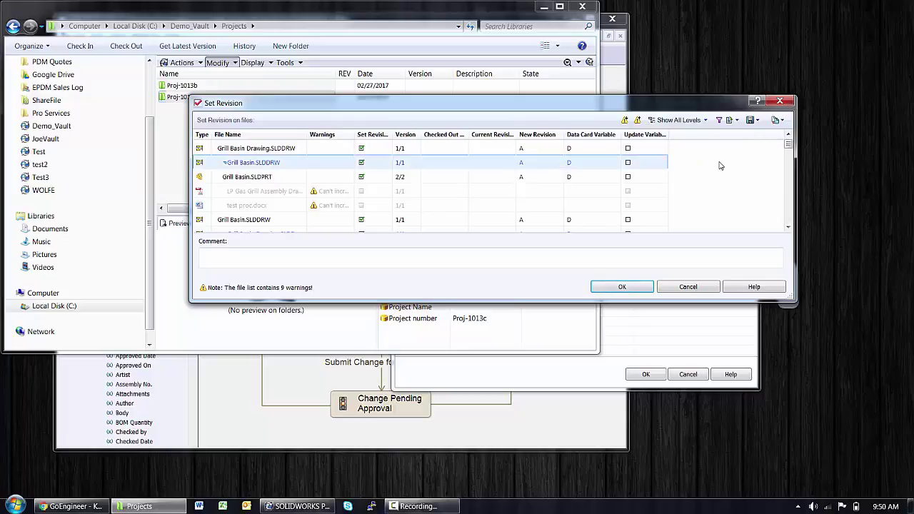
Set all new revision values in the file list to their data card variable value.
right_click(719, 164)
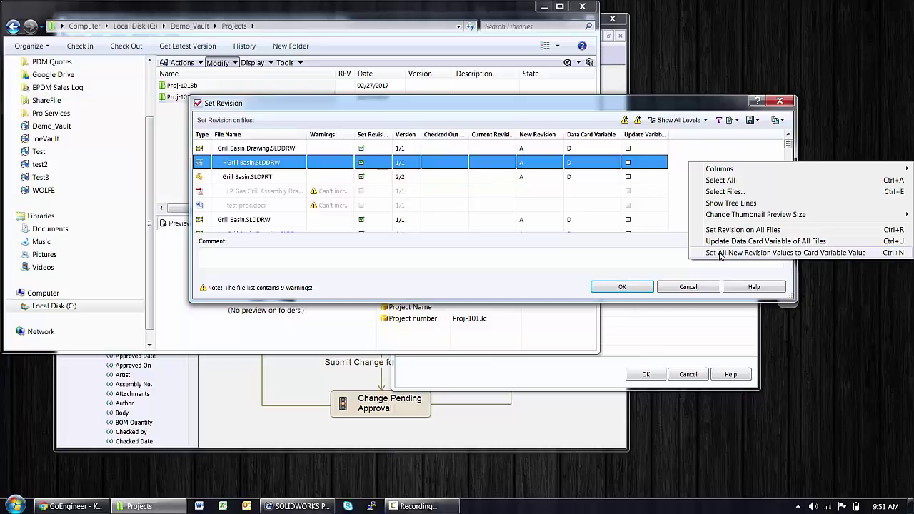
left_click(721, 253)
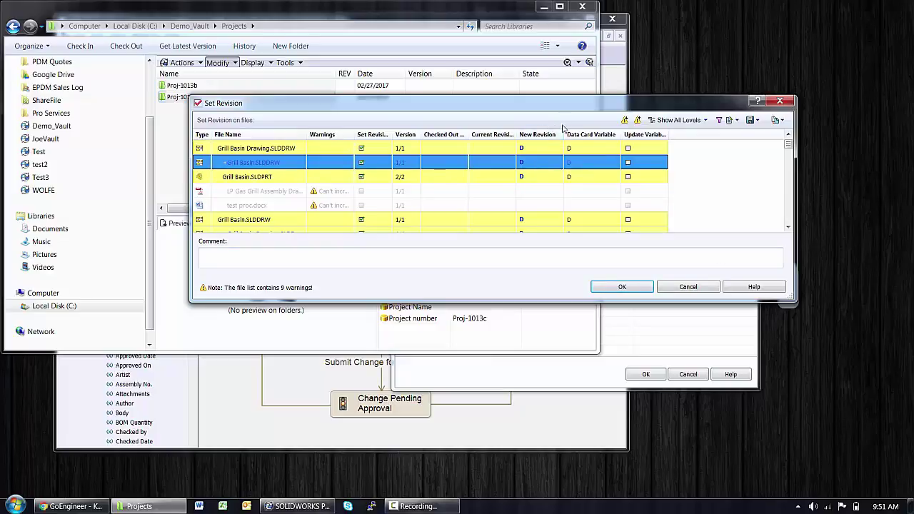
left_click(600, 191)
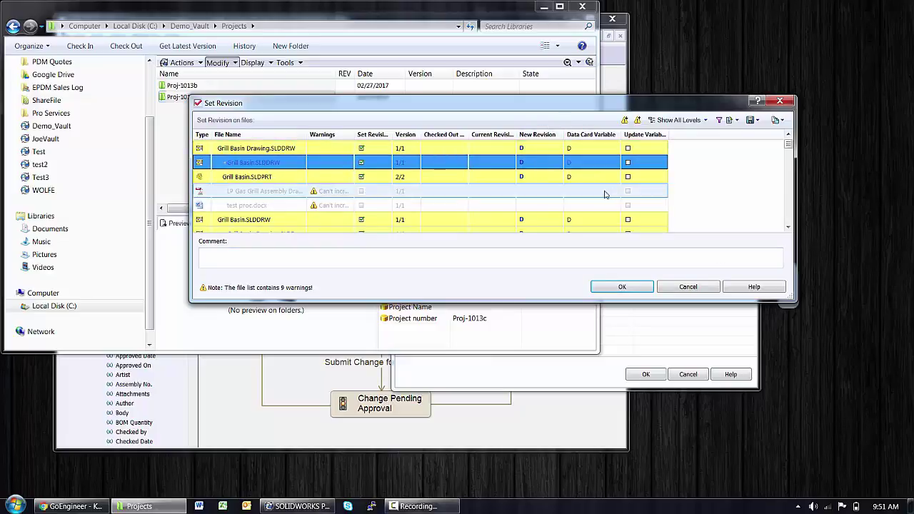
left_click(632, 163)
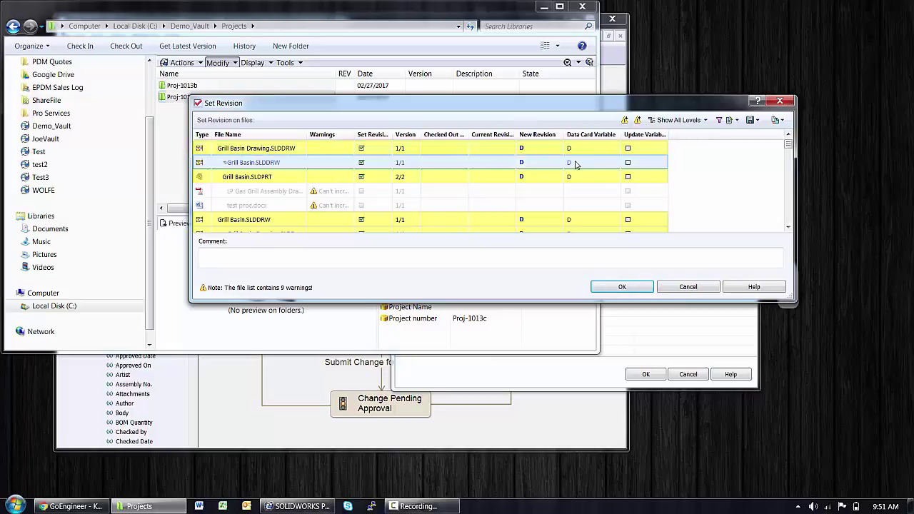
Add the comment "Updated legacy revision value." and apply the revisions.
left_click(298, 255)
type("Updated legacy revision value.")
left_click(619, 287)
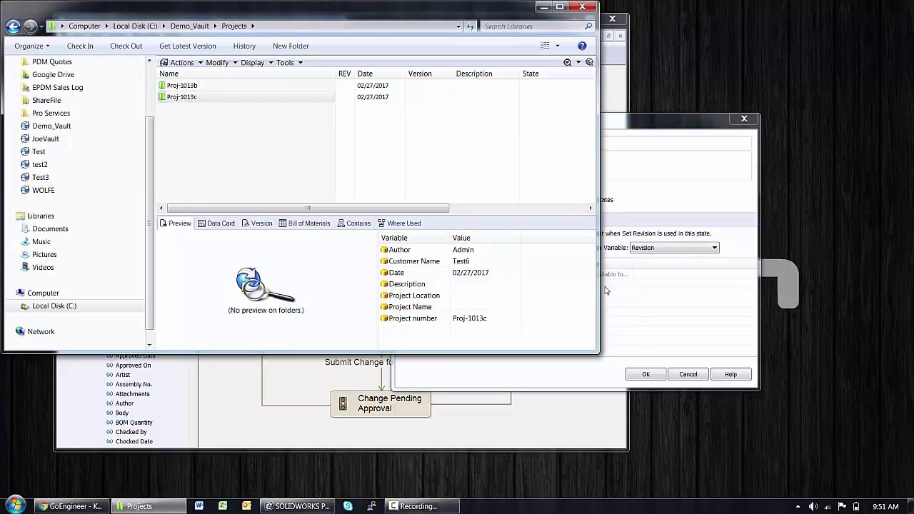
Open Proj-1013c's CAD Files folder and check the revision entry in the history of Grill Frame.SLDPRT.
double_click(214, 98)
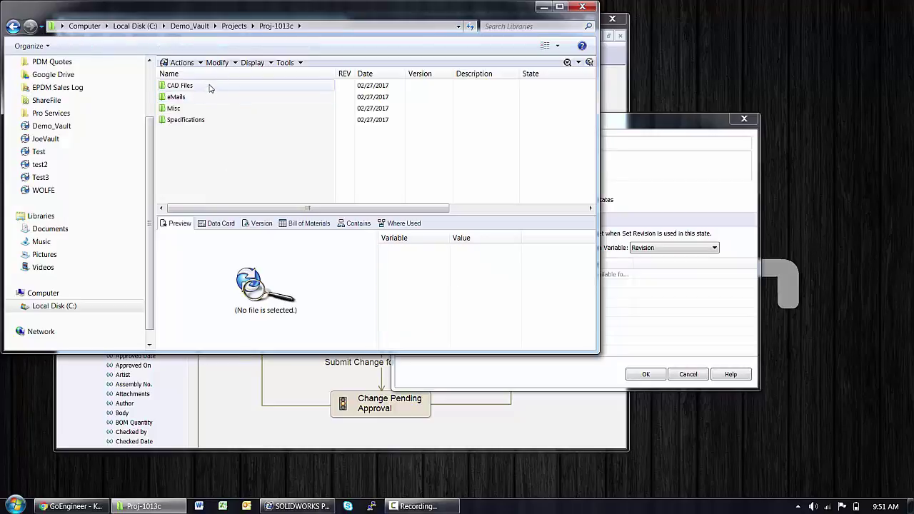
double_click(180, 86)
left_click(207, 142)
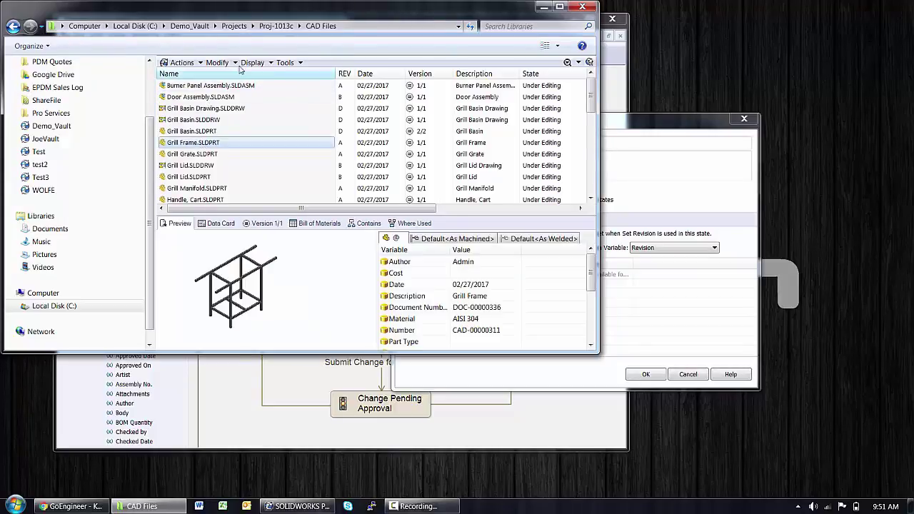
left_click(200, 43)
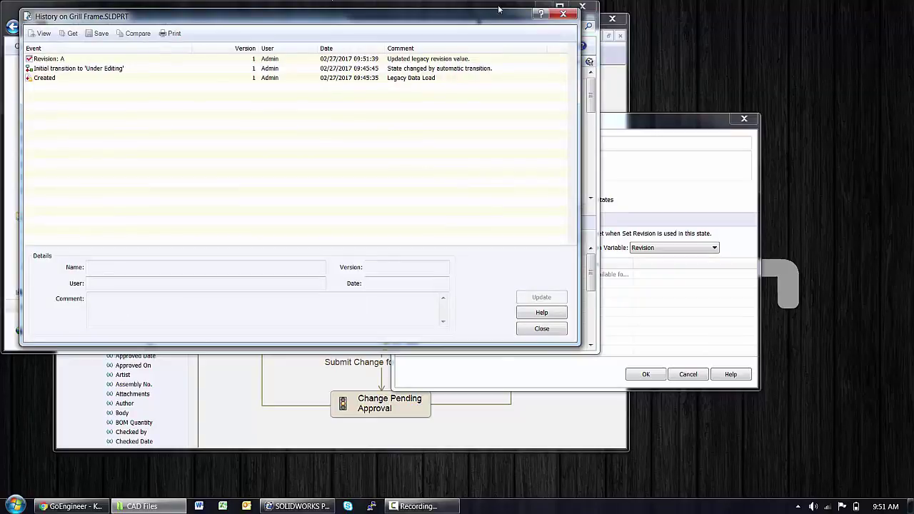
left_click(563, 14)
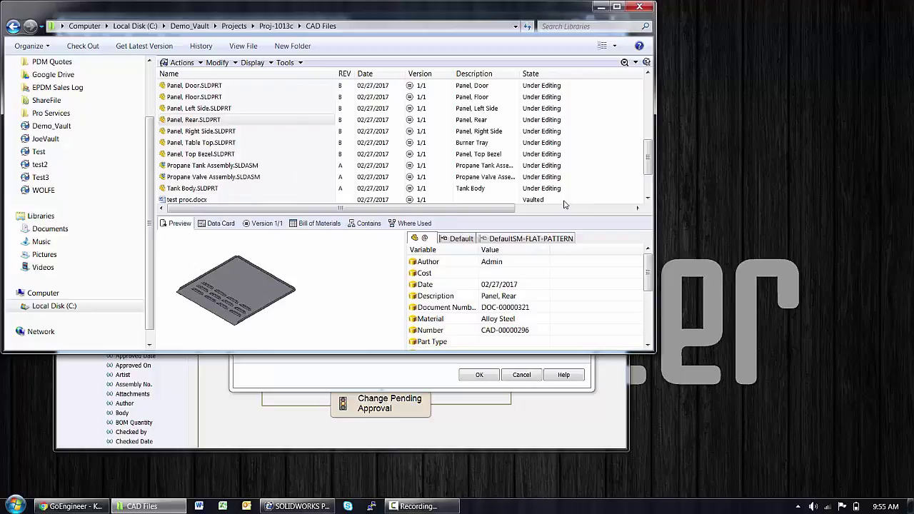
Switch to SOLIDWORKS PDM Administration, close the Passed Approval properties, and check Admin's permissions on the No Approval Required transition.
left_click(618, 399)
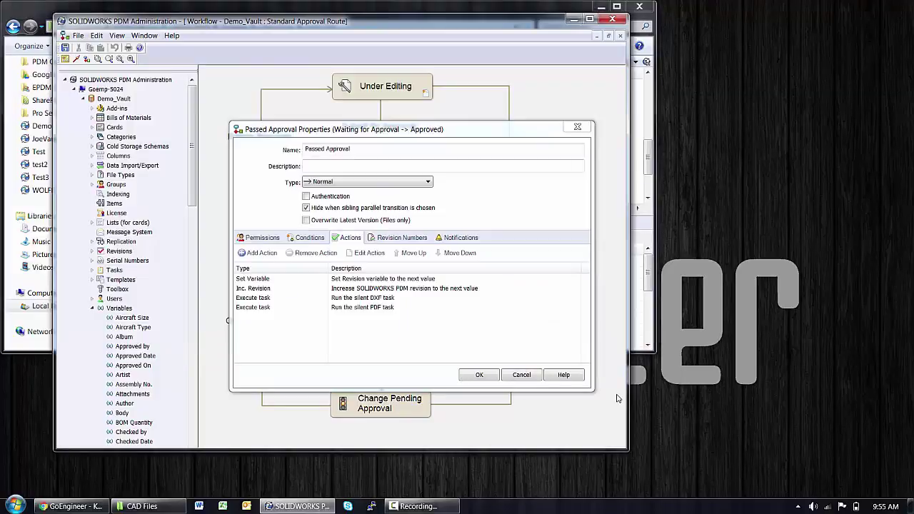
left_click(577, 128)
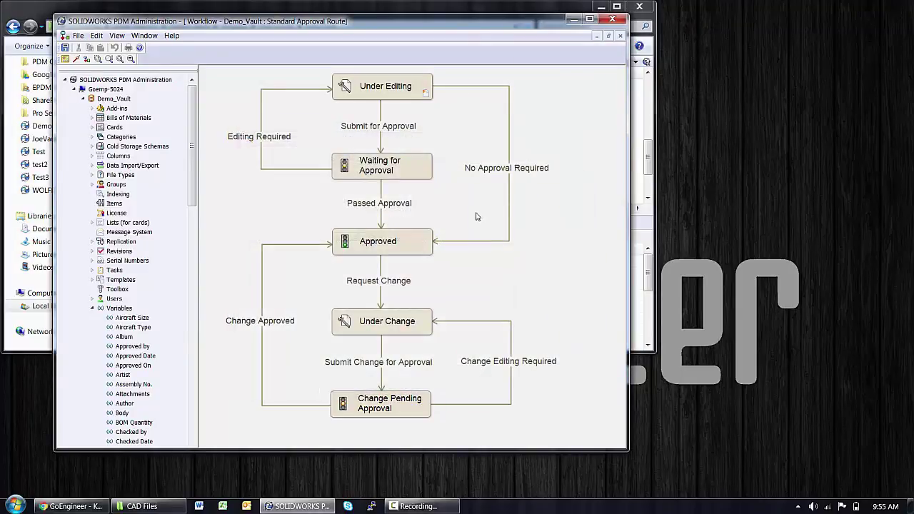
left_click(484, 169)
double_click(484, 170)
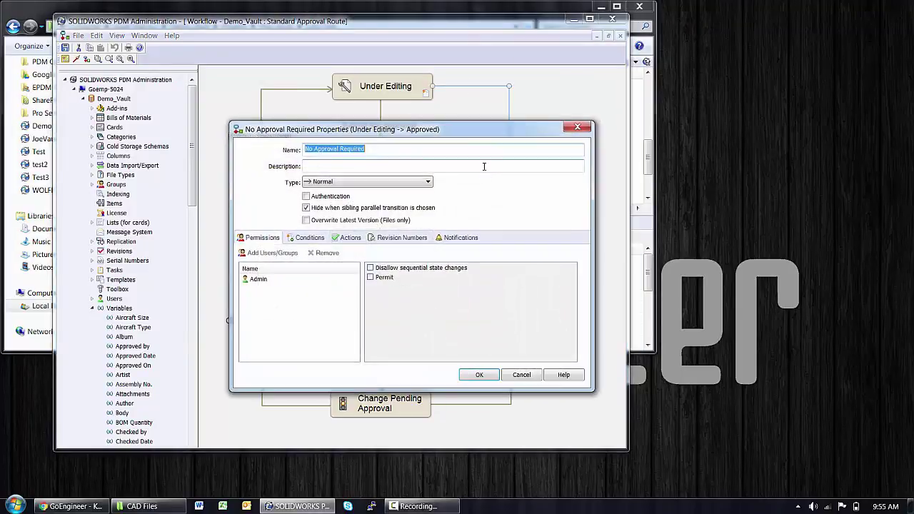
left_click(260, 281)
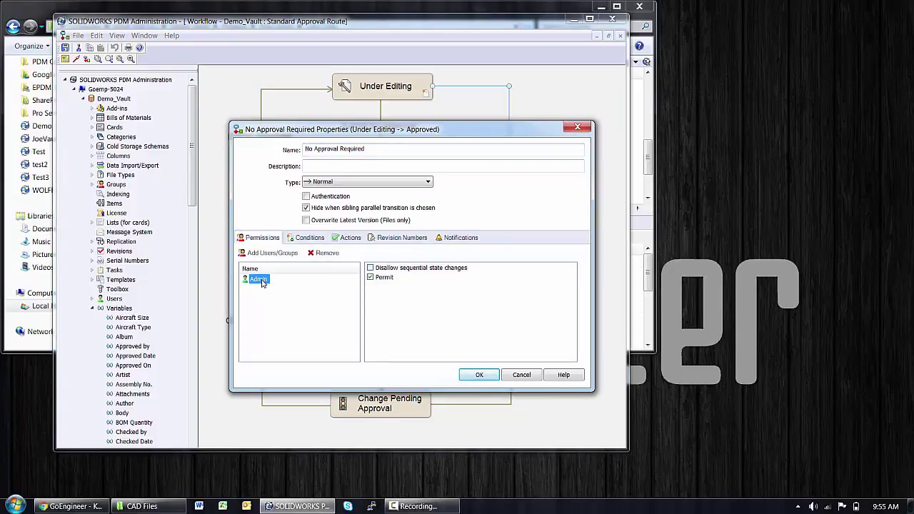
Remove the Inc. Revision and Set Variable actions from the No Approval Required transition and accept the changes.
left_click(342, 238)
left_click(288, 280)
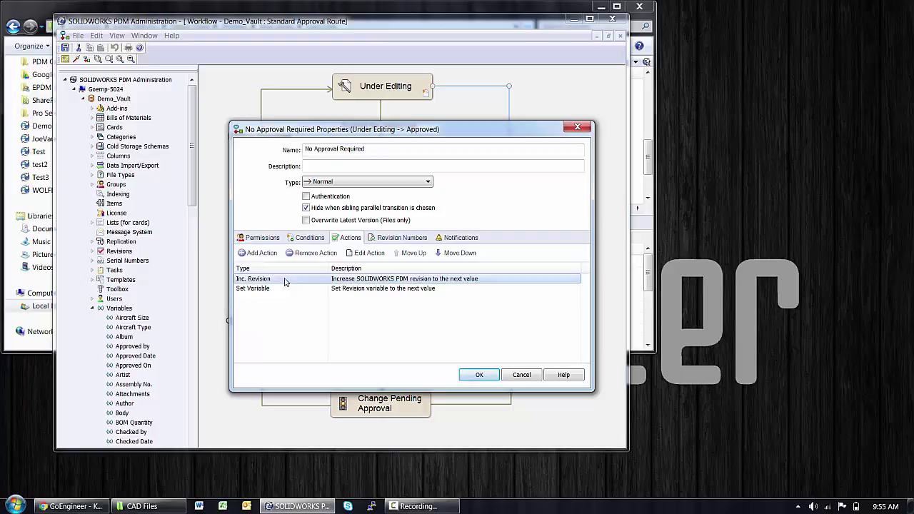
left_click(309, 254)
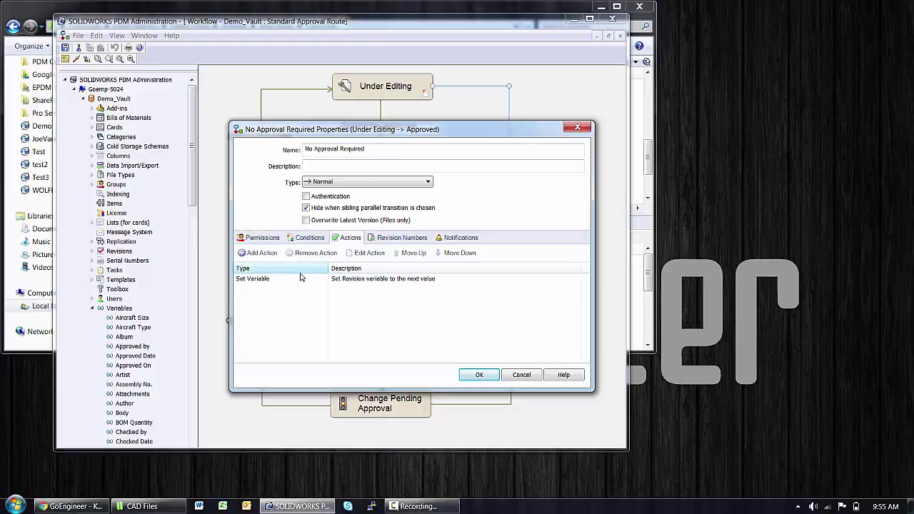
left_click(309, 254)
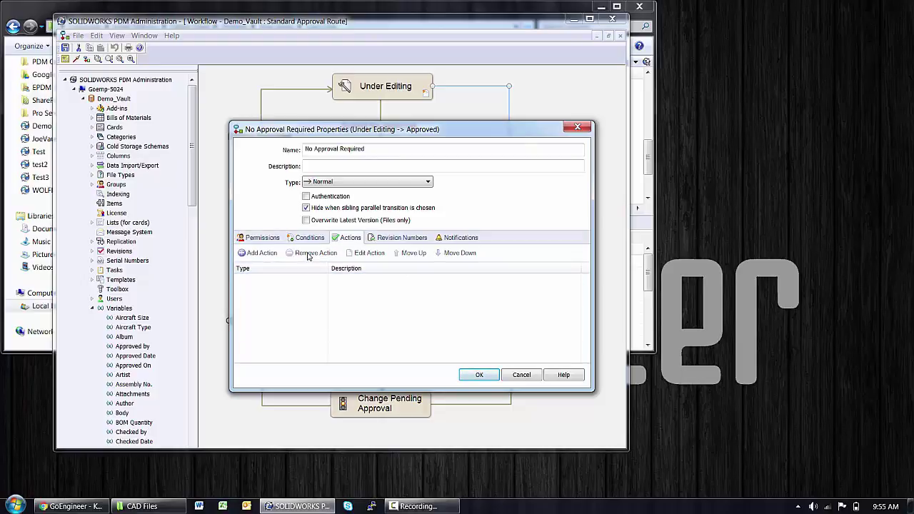
left_click(479, 375)
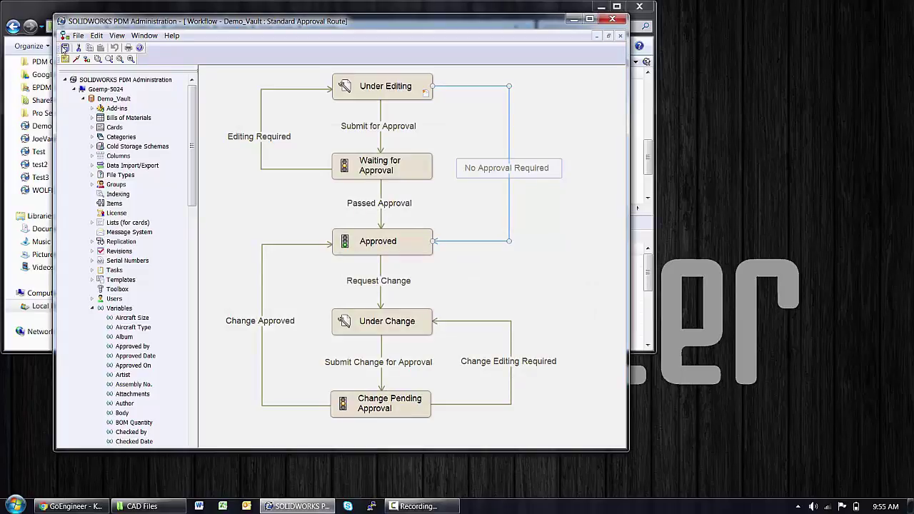
Switch to the CAD Files folder and change the state of Panel, Right Side.SLDPRT using the No Approval Required transition.
left_click(259, 7)
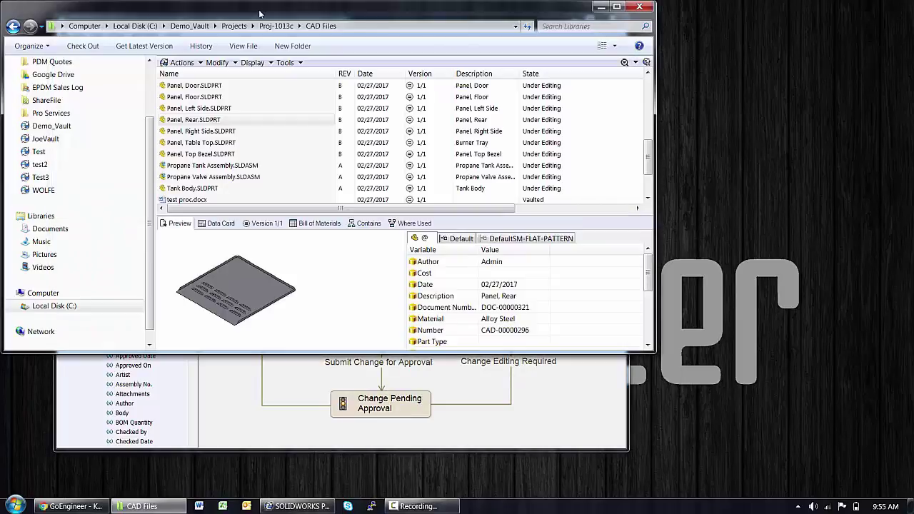
right_click(242, 130)
mouse_move(309, 184)
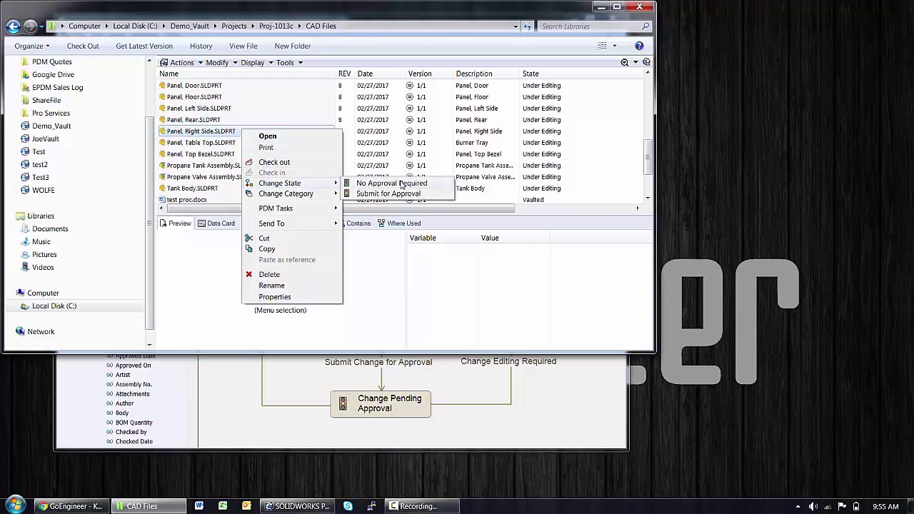
left_click(400, 185)
left_click(428, 325)
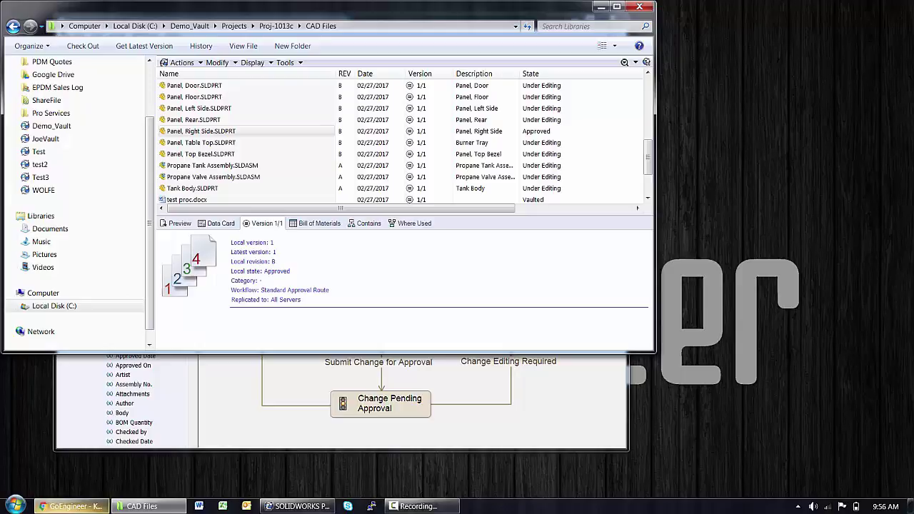
Switch to the GoEngineer knowledge base in Chrome and search for "data card".
left_click(72, 506)
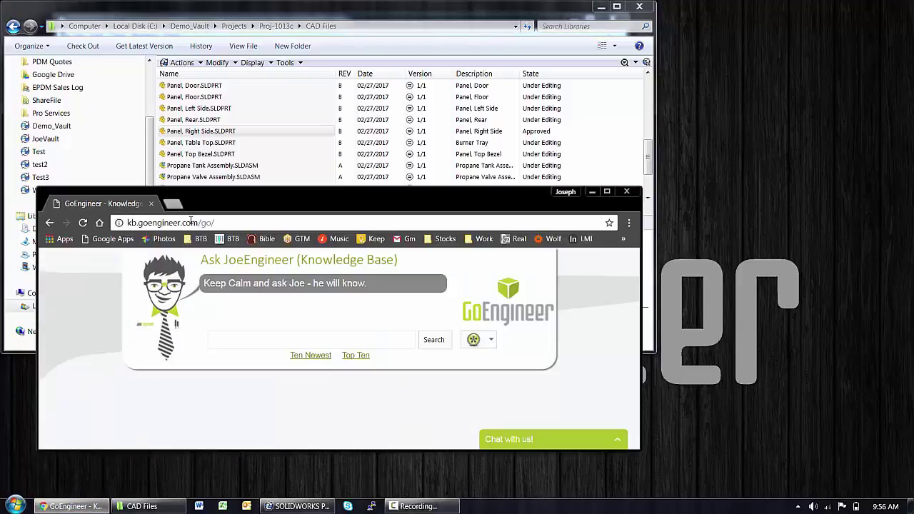
left_click(237, 338)
type("data card")
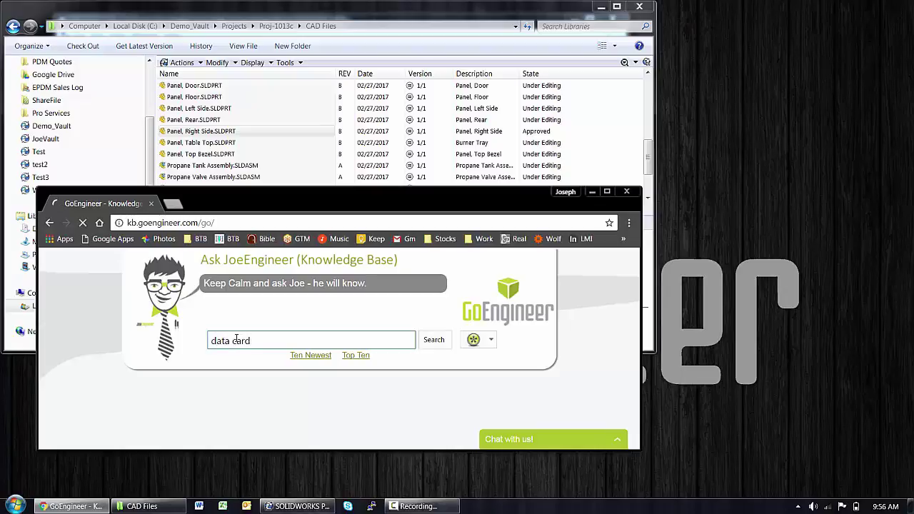
key("Return")
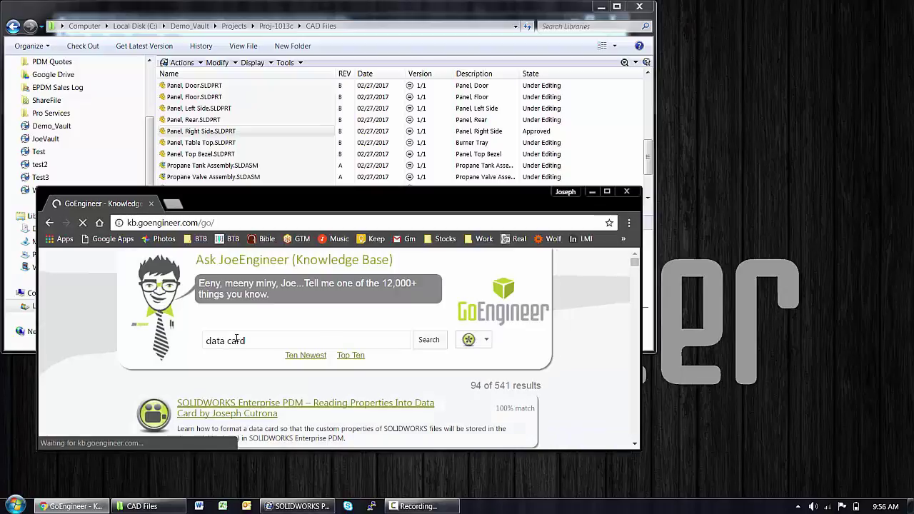